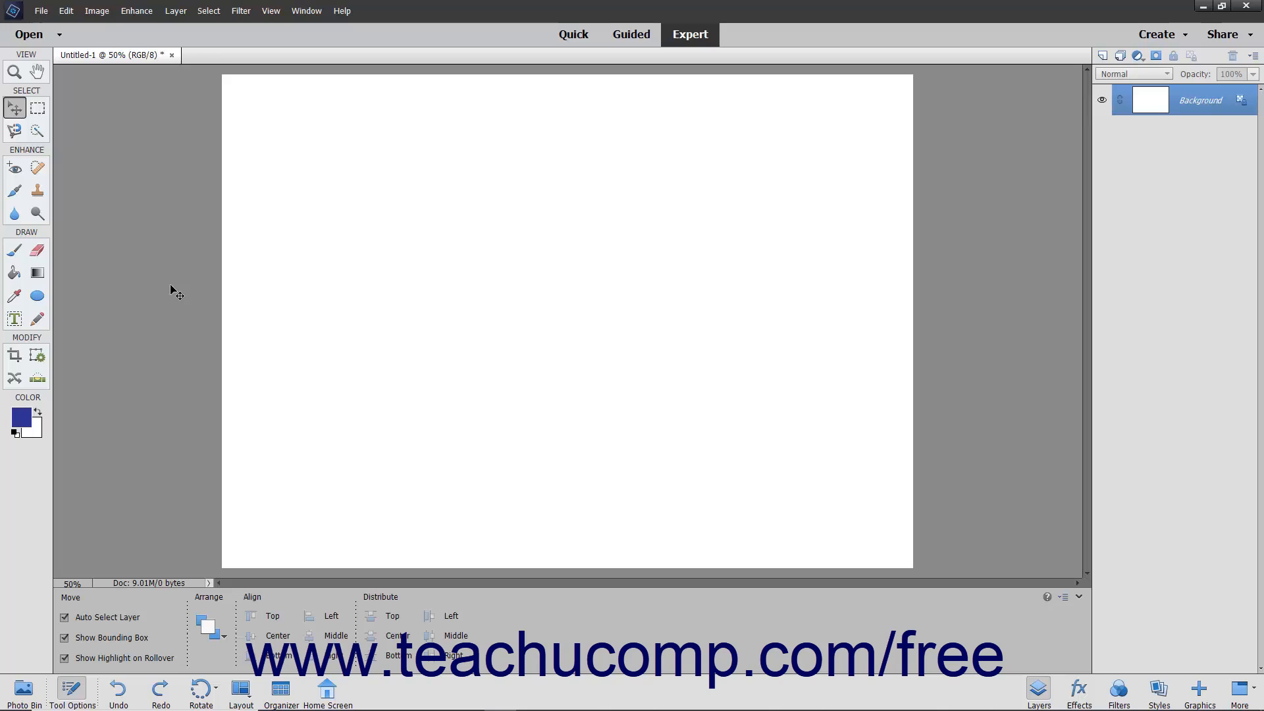
Step: Make a small square marquee selection near the canvas's upper-left corner and convert it into a text path with the Text on Selection tool
{"action": "left_click", "coordinate": [38, 107]}
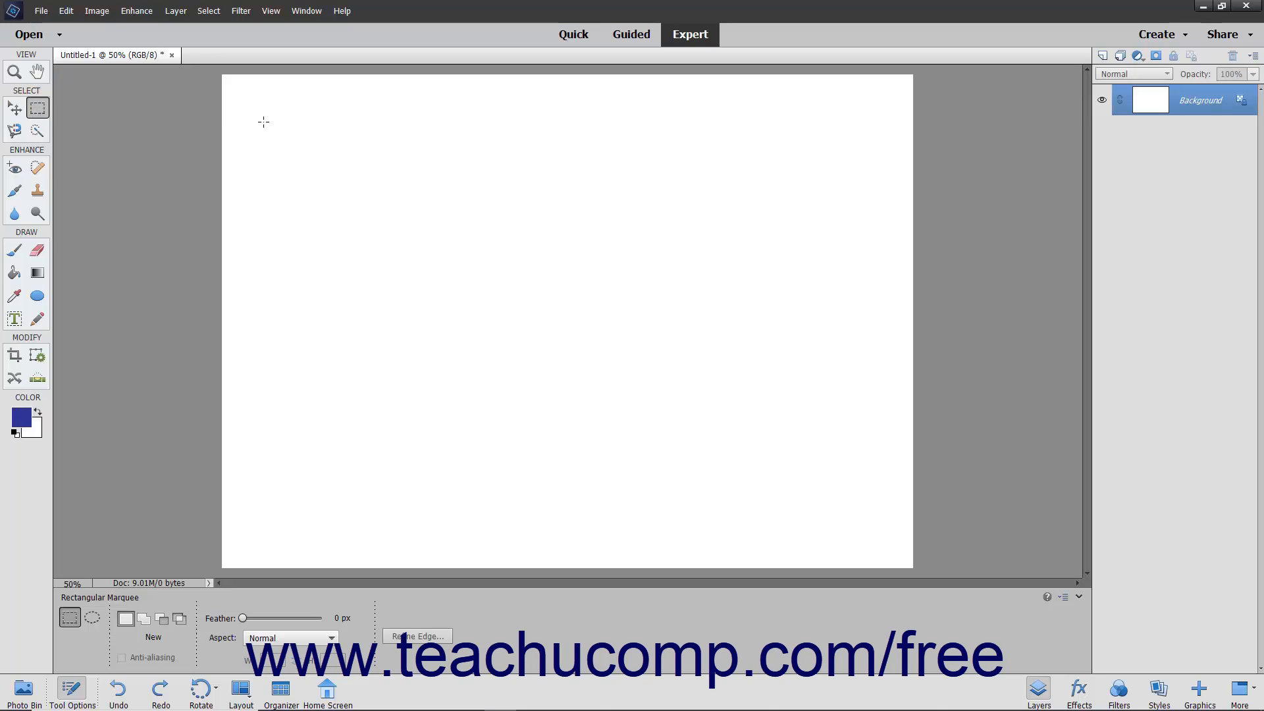
{"action": "left_click_drag", "start_coordinate": [260, 118], "coordinate": [364, 219]}
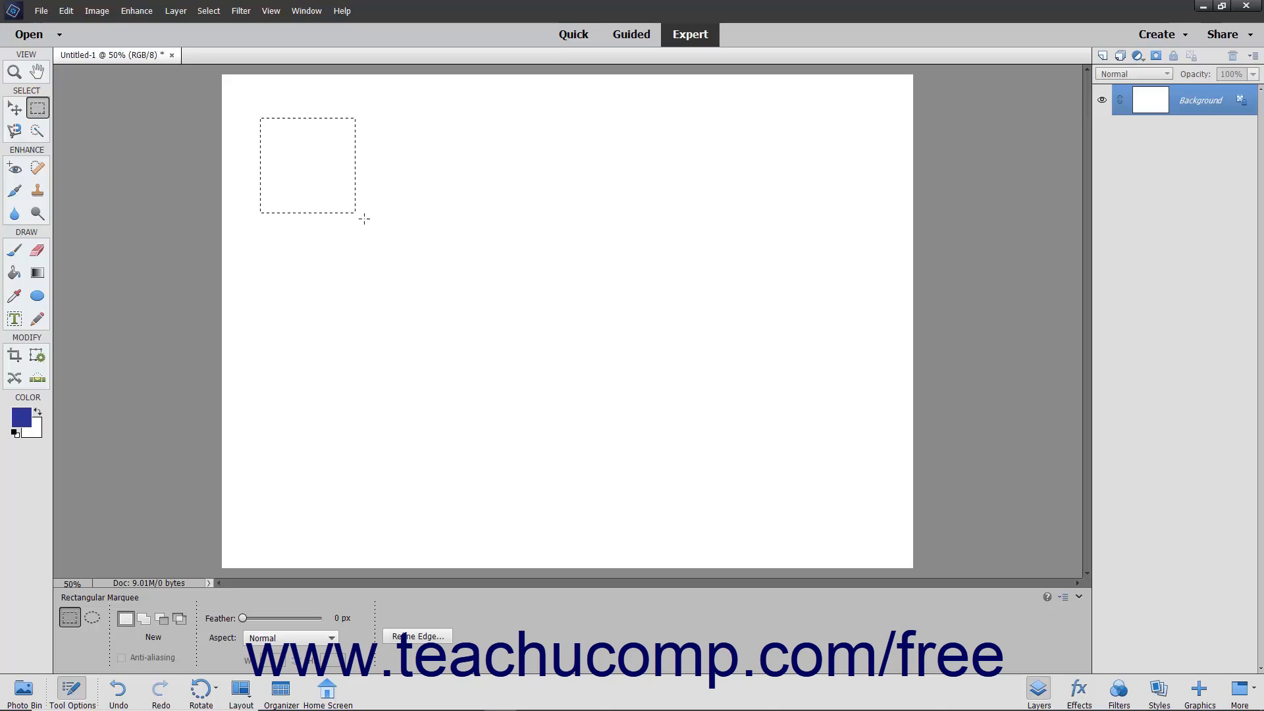
{"action": "left_click", "coordinate": [14, 320]}
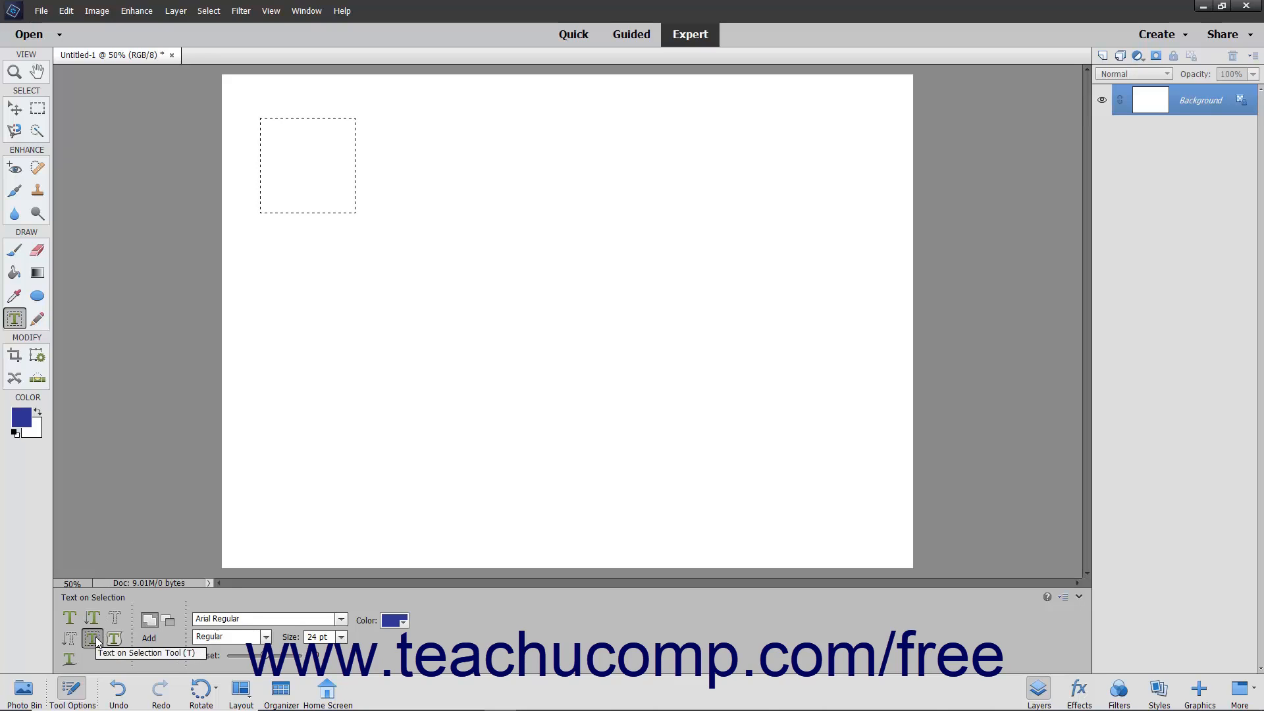
{"action": "left_click", "coordinate": [93, 639]}
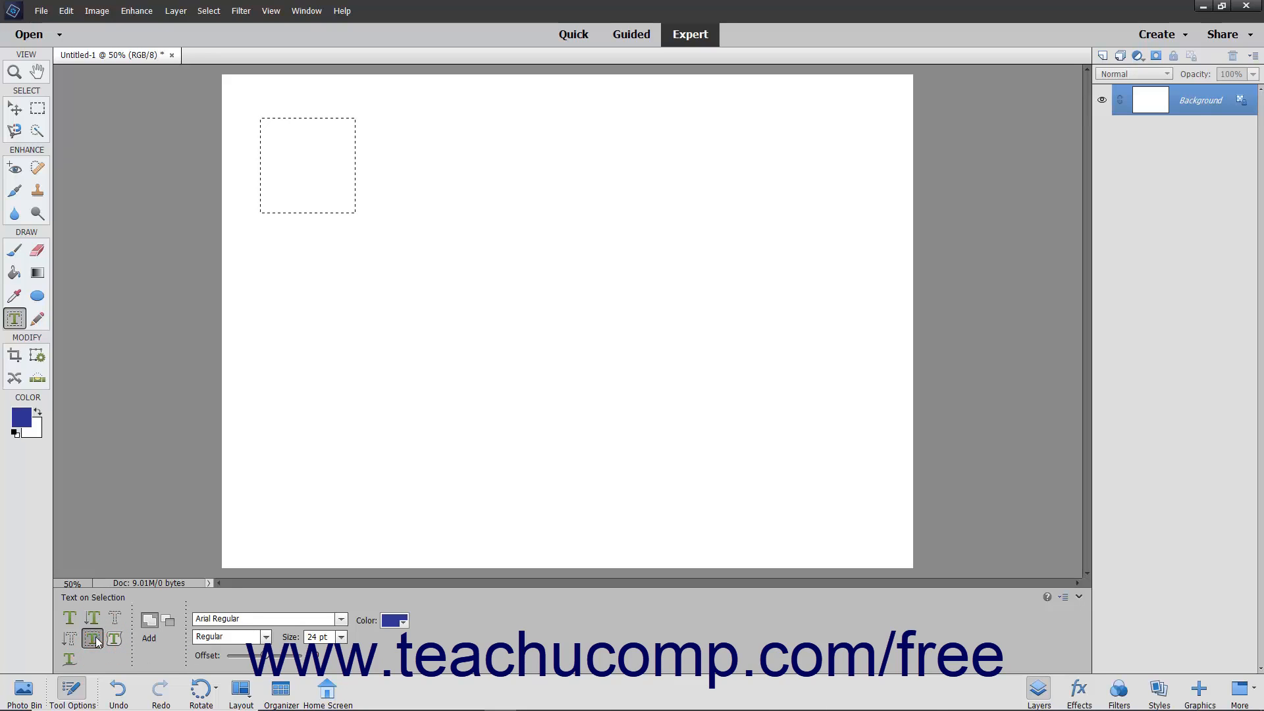
{"action": "left_click", "coordinate": [296, 157]}
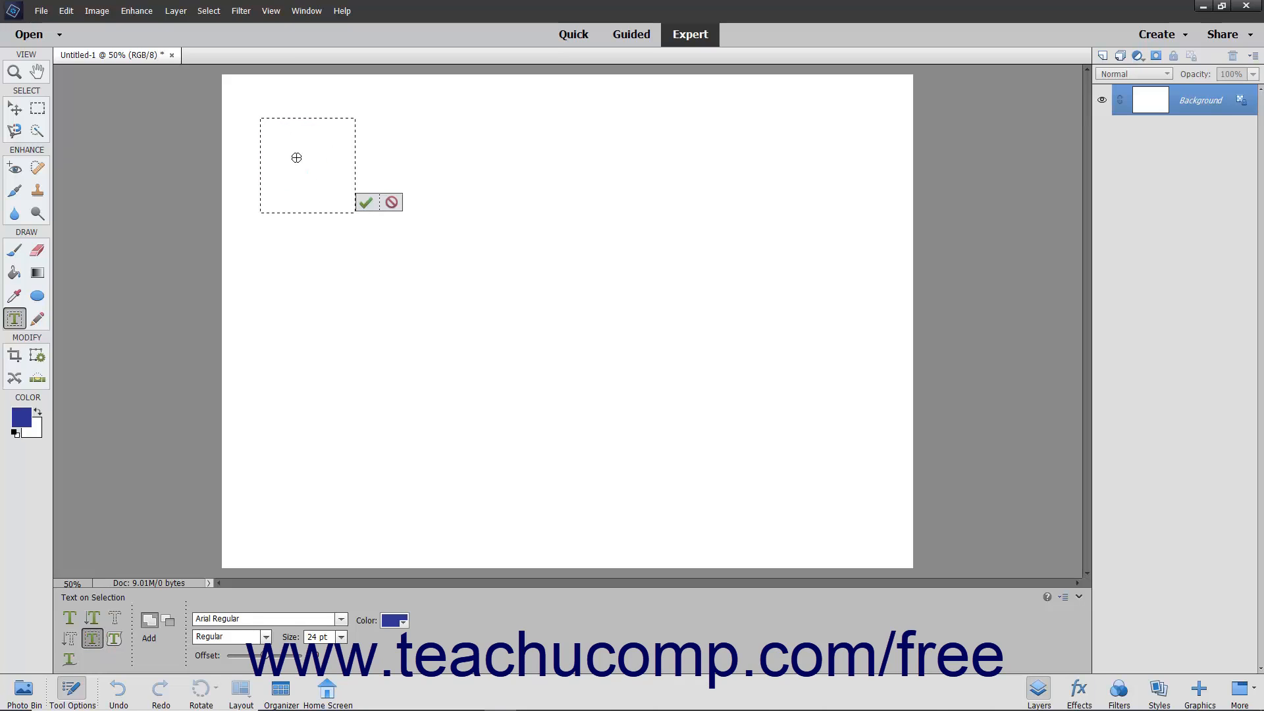
{"action": "left_click", "coordinate": [366, 205]}
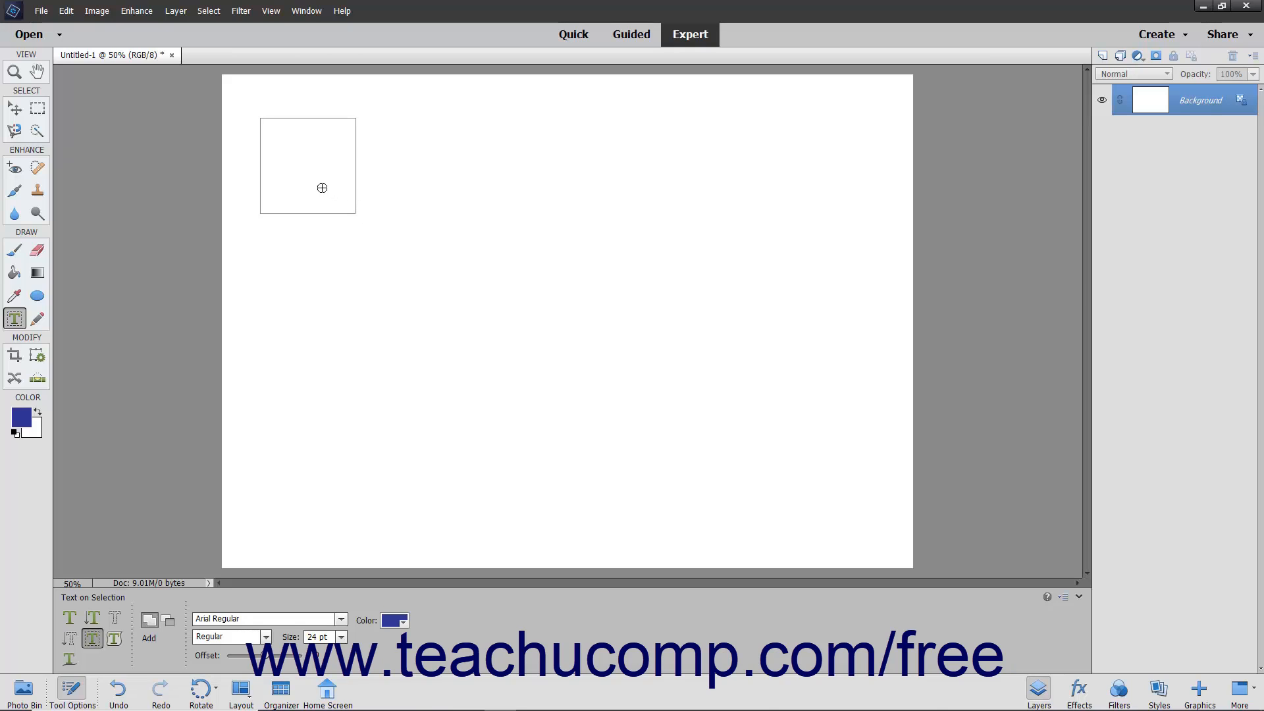
Step: Add the text "This is square text." along the square path, starting near its upper-left corner, and commit it
{"action": "left_click", "coordinate": [271, 117]}
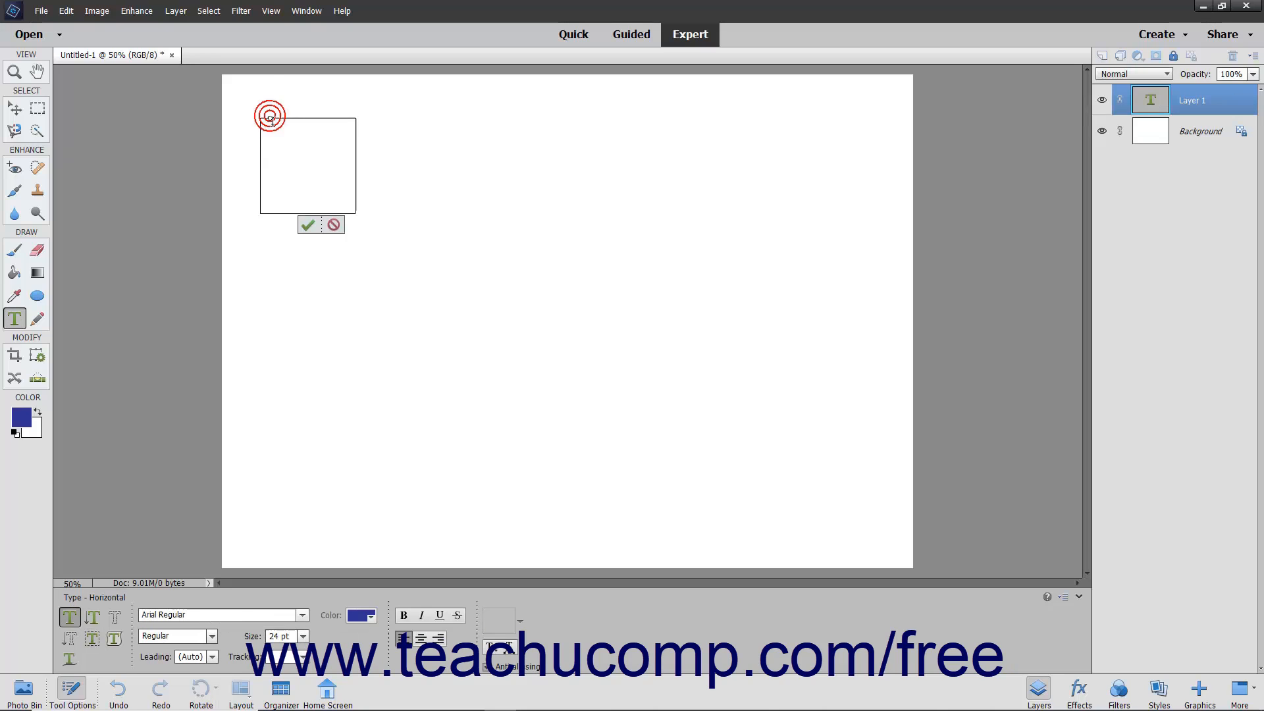
{"action": "type", "text": "T"}
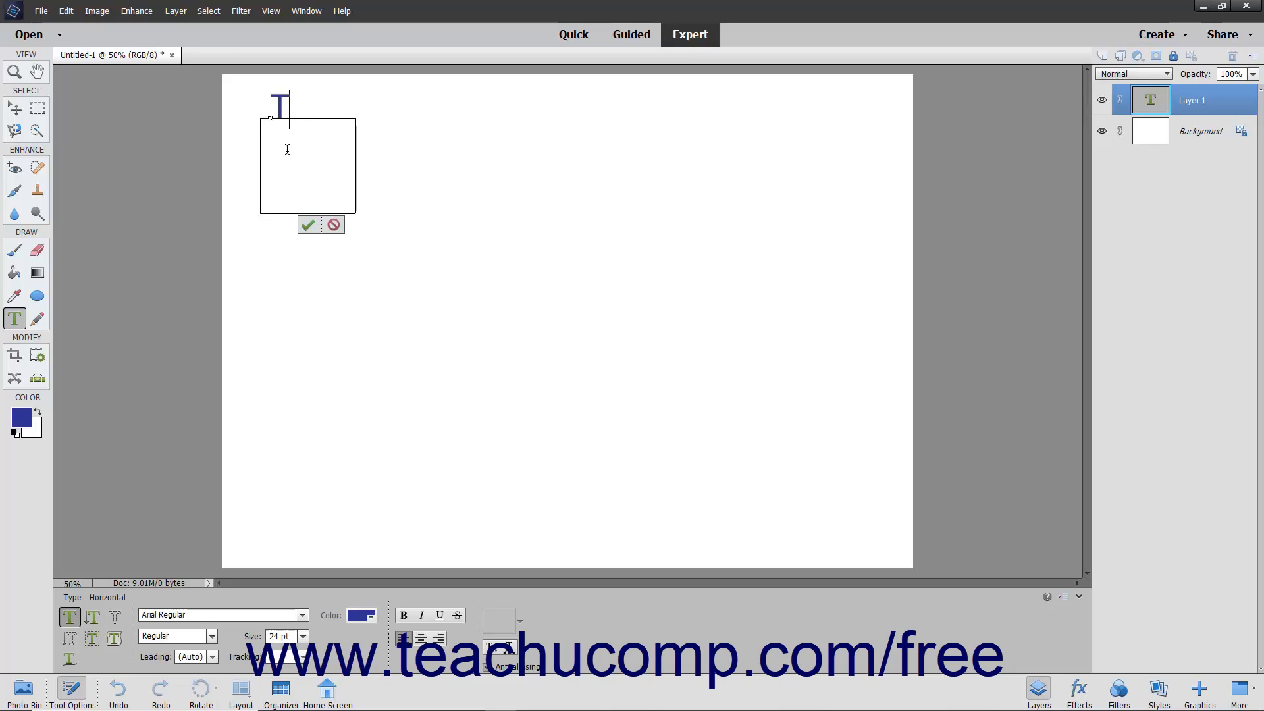
{"action": "type", "text": "his is sq"}
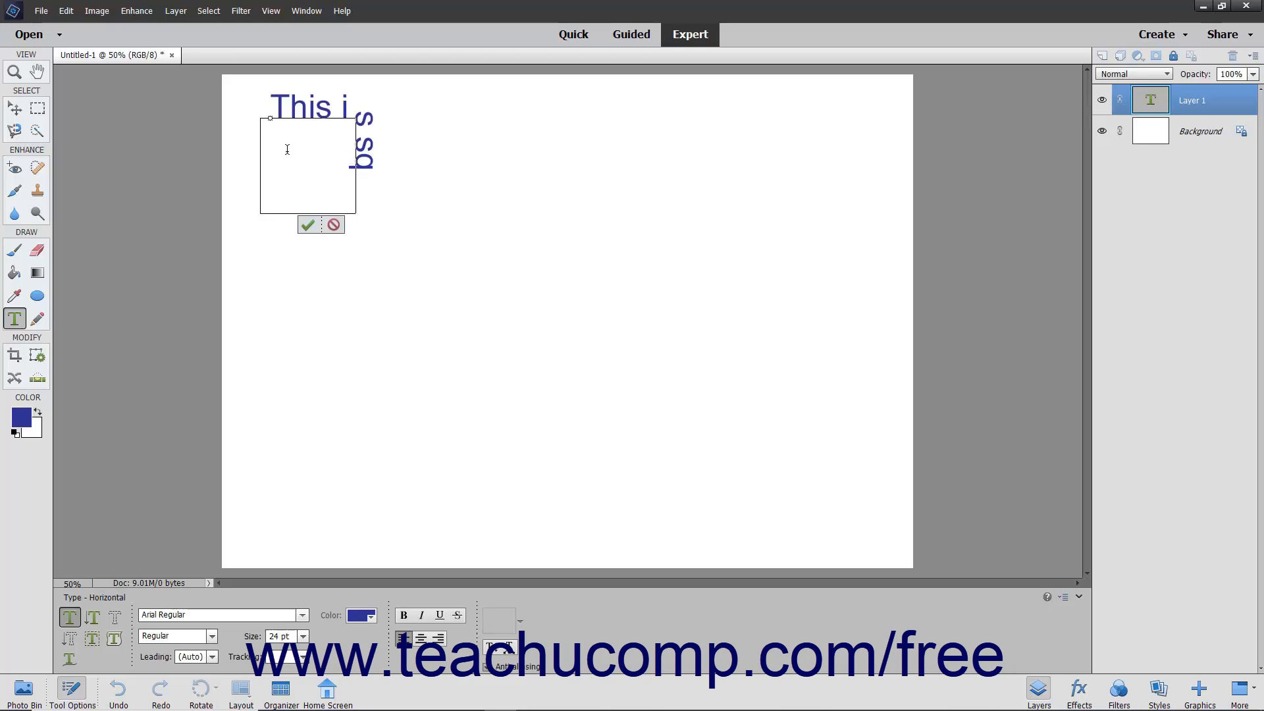
{"action": "type", "text": "uare text."}
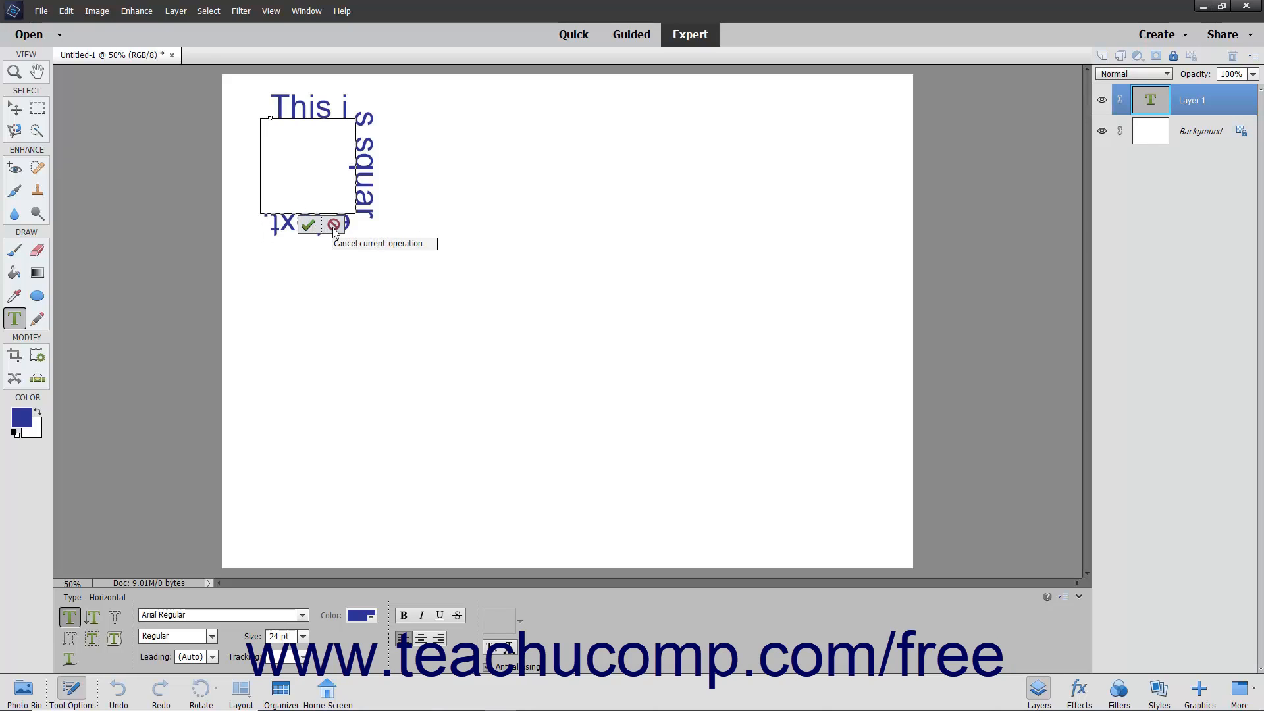
{"action": "left_click", "coordinate": [307, 225]}
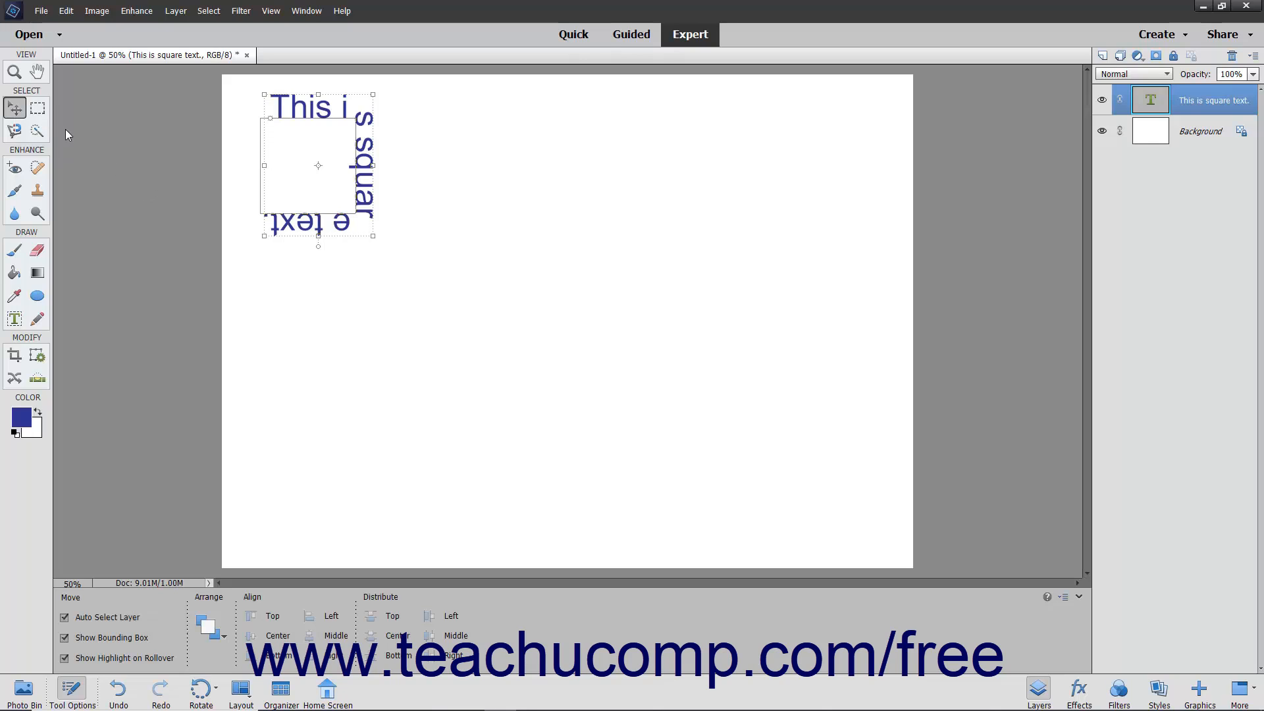
Step: Draw a blue ellipse in the canvas's upper middle and write "This is round text." along its outline with the Text on Shape tool
{"action": "left_click", "coordinate": [34, 297]}
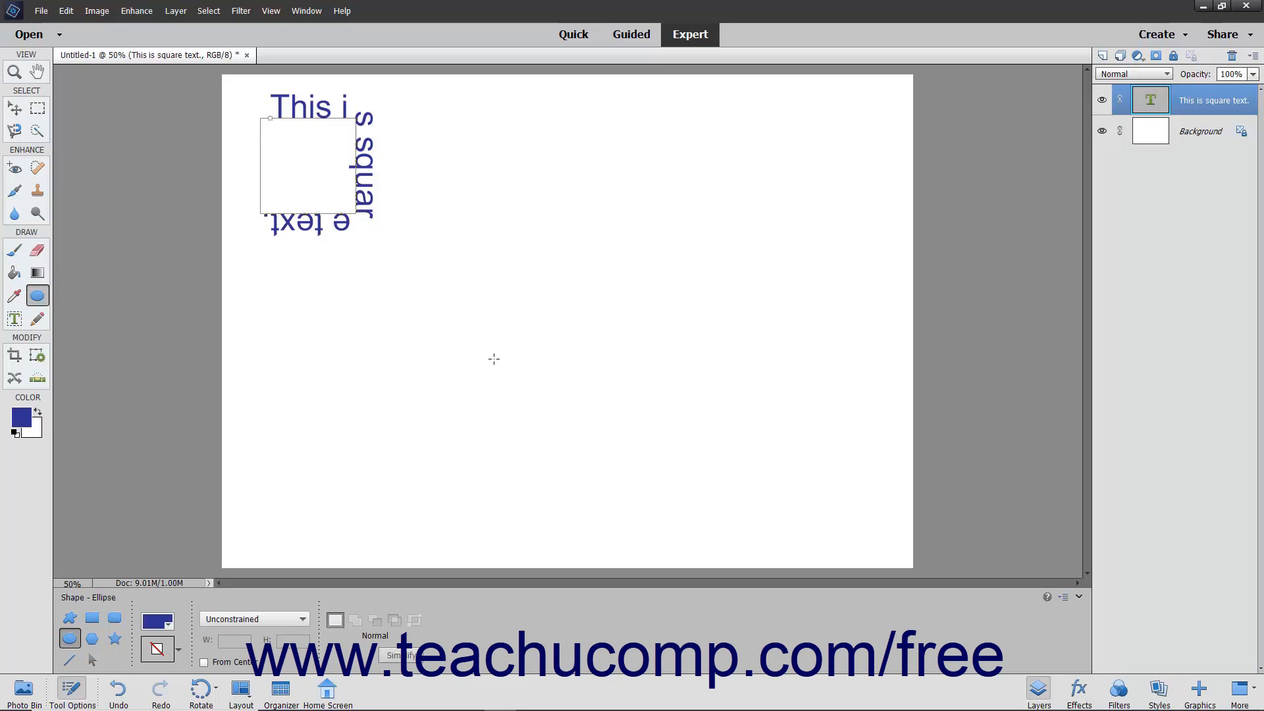
{"action": "left_click_drag", "start_coordinate": [521, 119], "coordinate": [709, 292]}
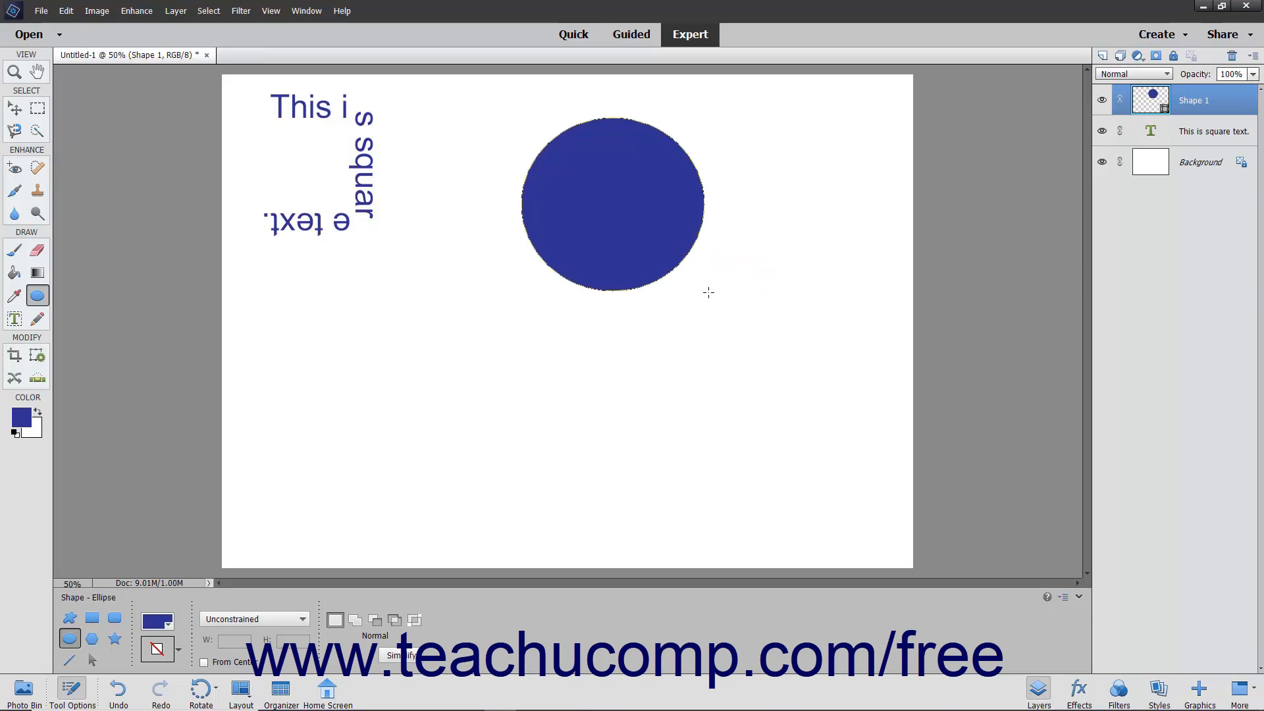
{"action": "left_click", "coordinate": [15, 319]}
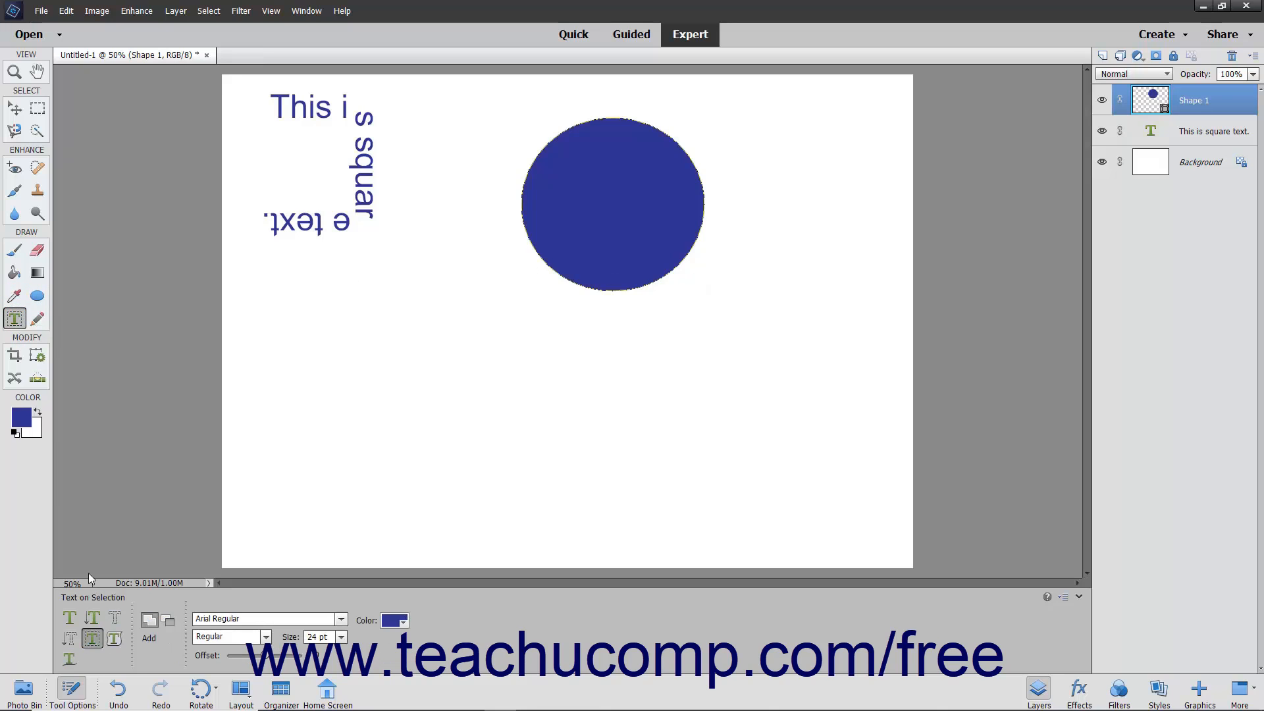
{"action": "left_click", "coordinate": [115, 638]}
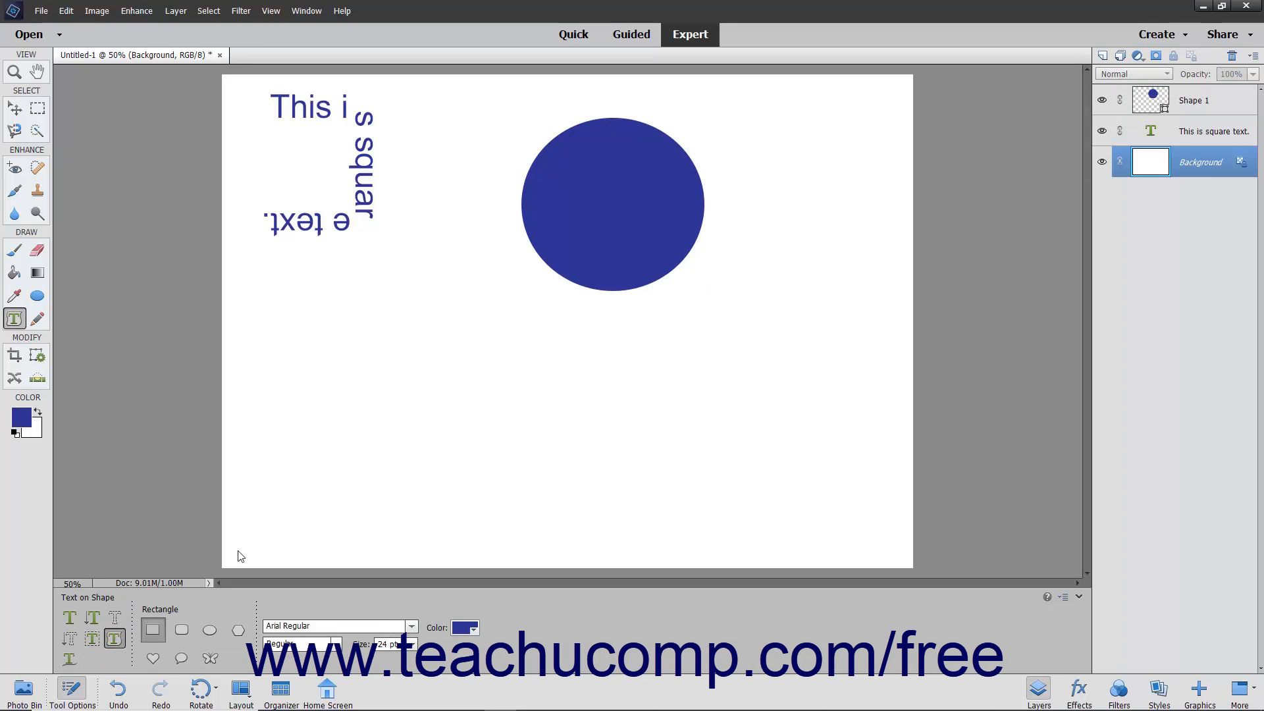
{"action": "left_click", "coordinate": [1217, 102]}
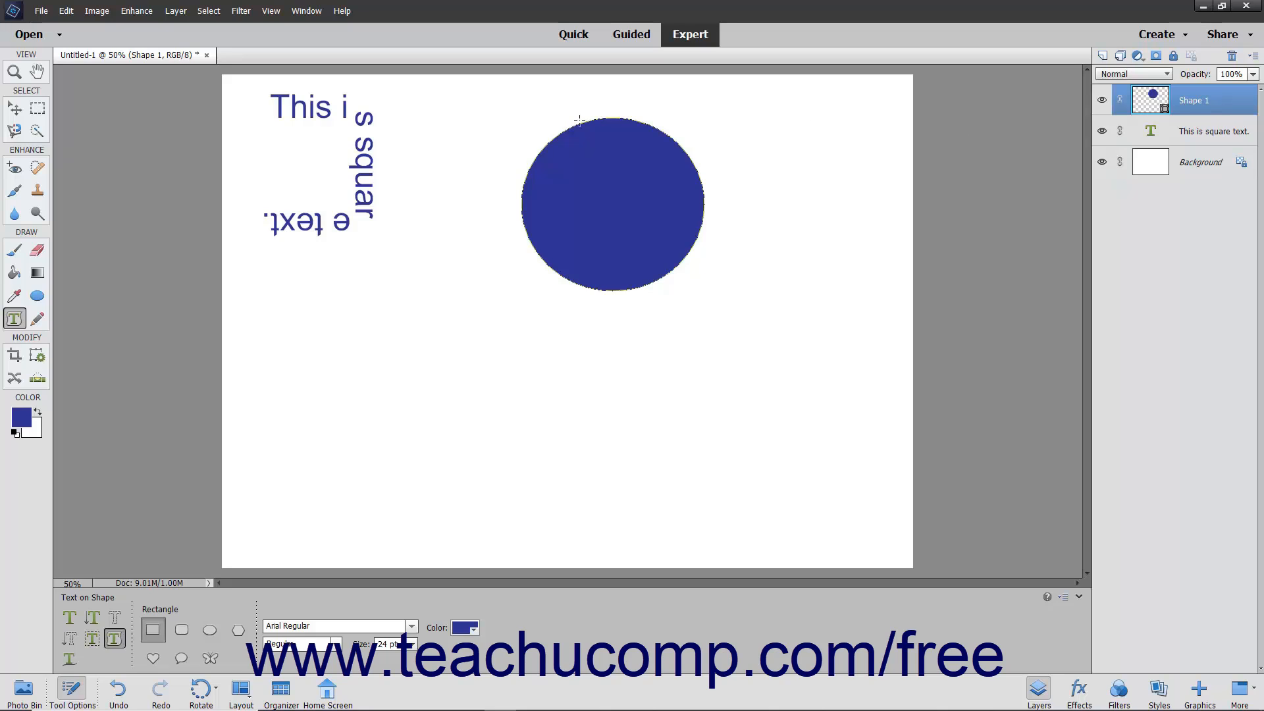
{"action": "left_click", "coordinate": [538, 158]}
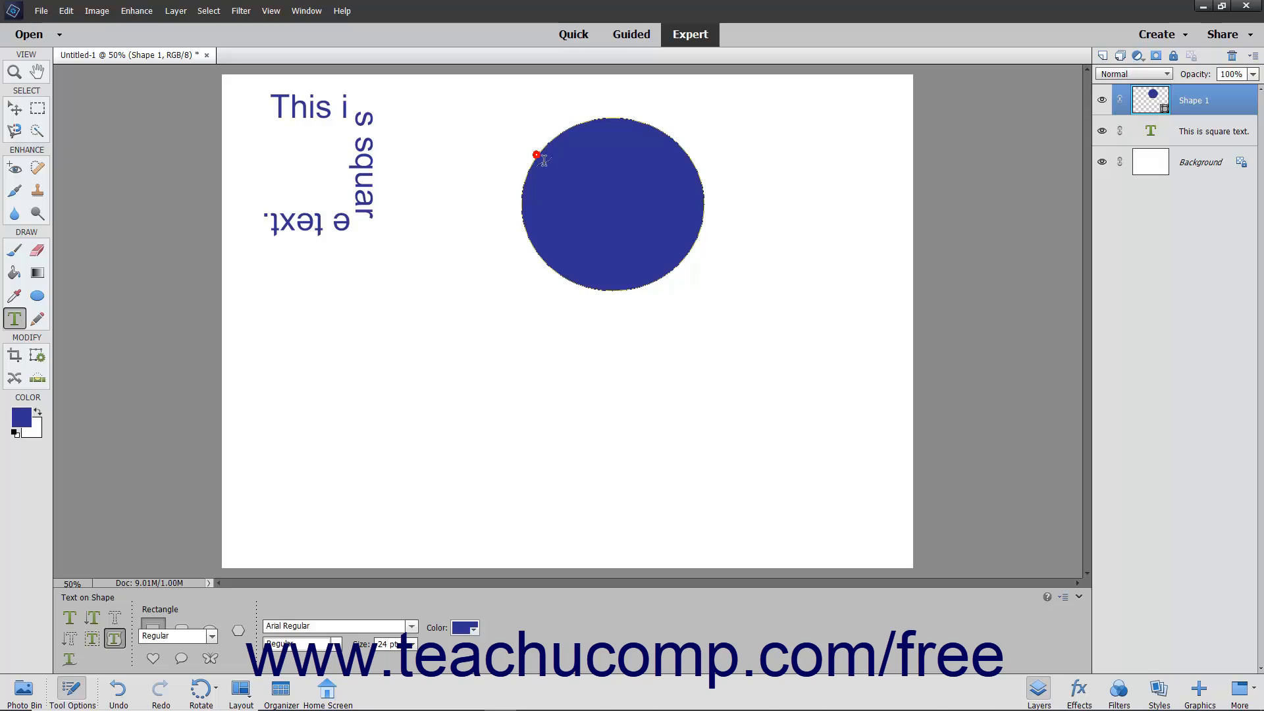
{"action": "type", "text": "Th"}
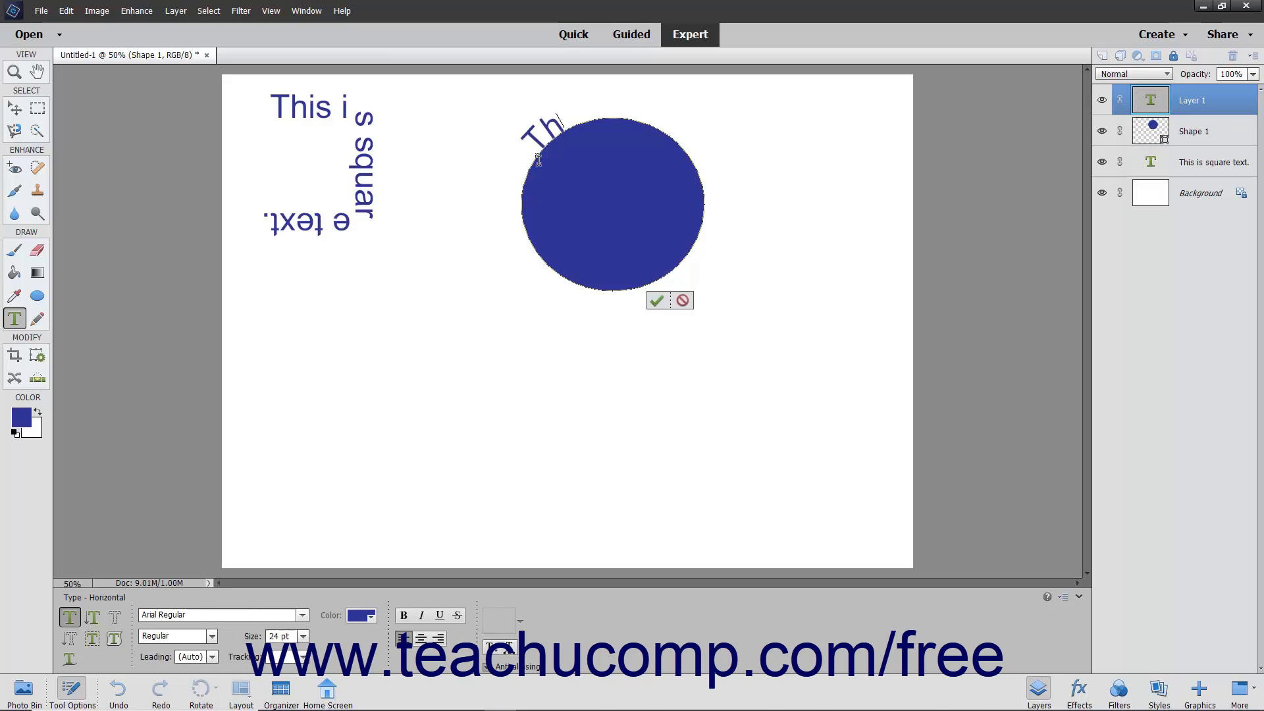
{"action": "type", "text": "is is round text"}
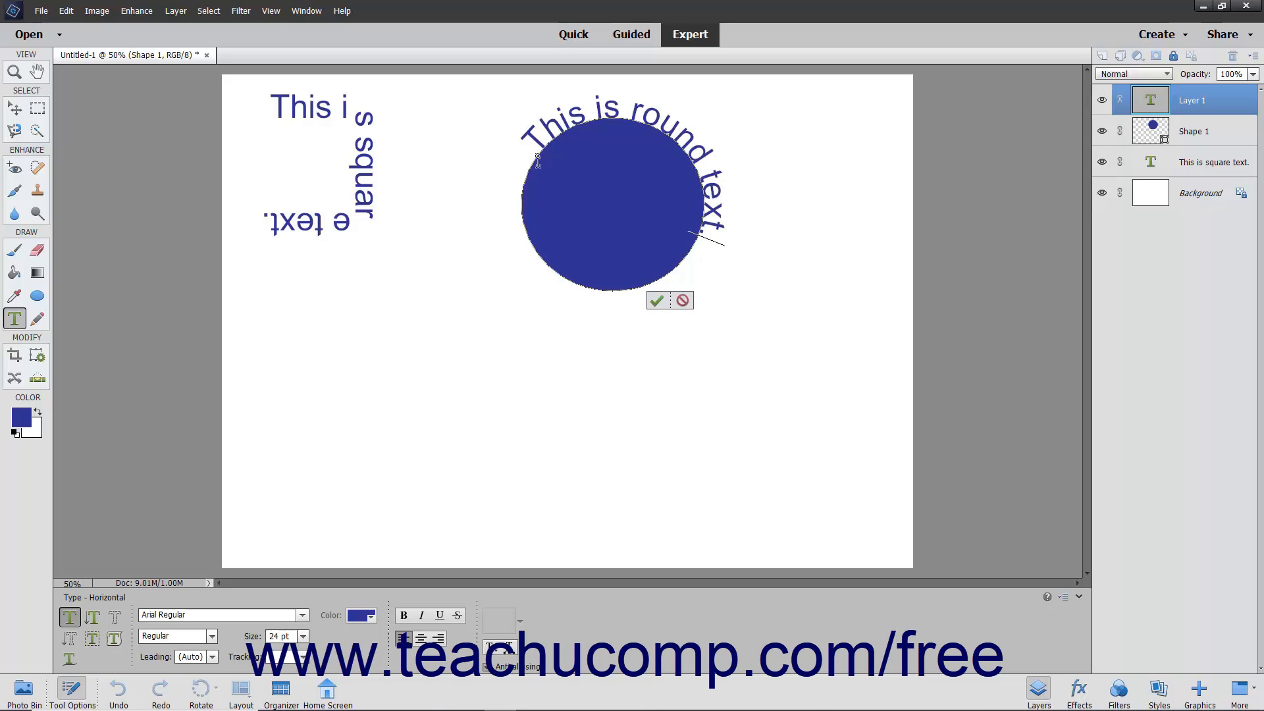
{"action": "type", "text": "."}
{"action": "left_click", "coordinate": [658, 302]}
{"action": "key", "text": "v"}
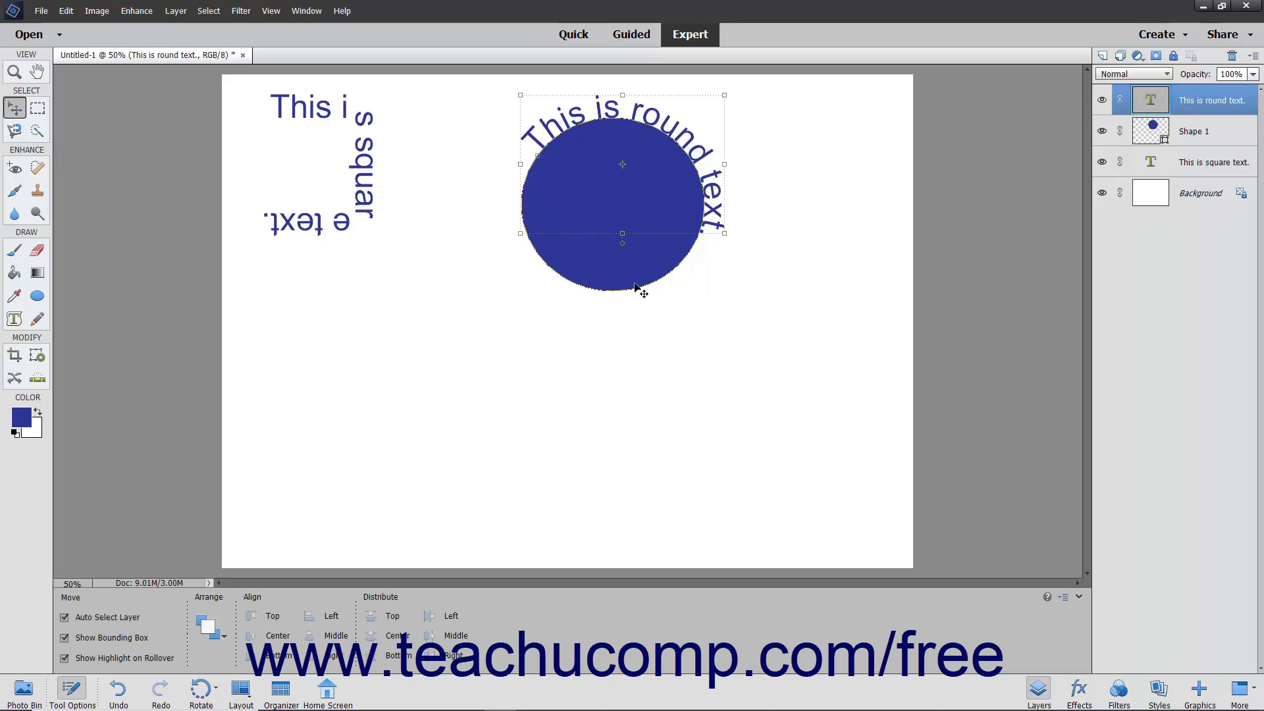
Step: Draw a heart-shaped text path to the right of the ellipse with the Text on Shape tool and write "This is a heart." along it
{"action": "left_click", "coordinate": [14, 320]}
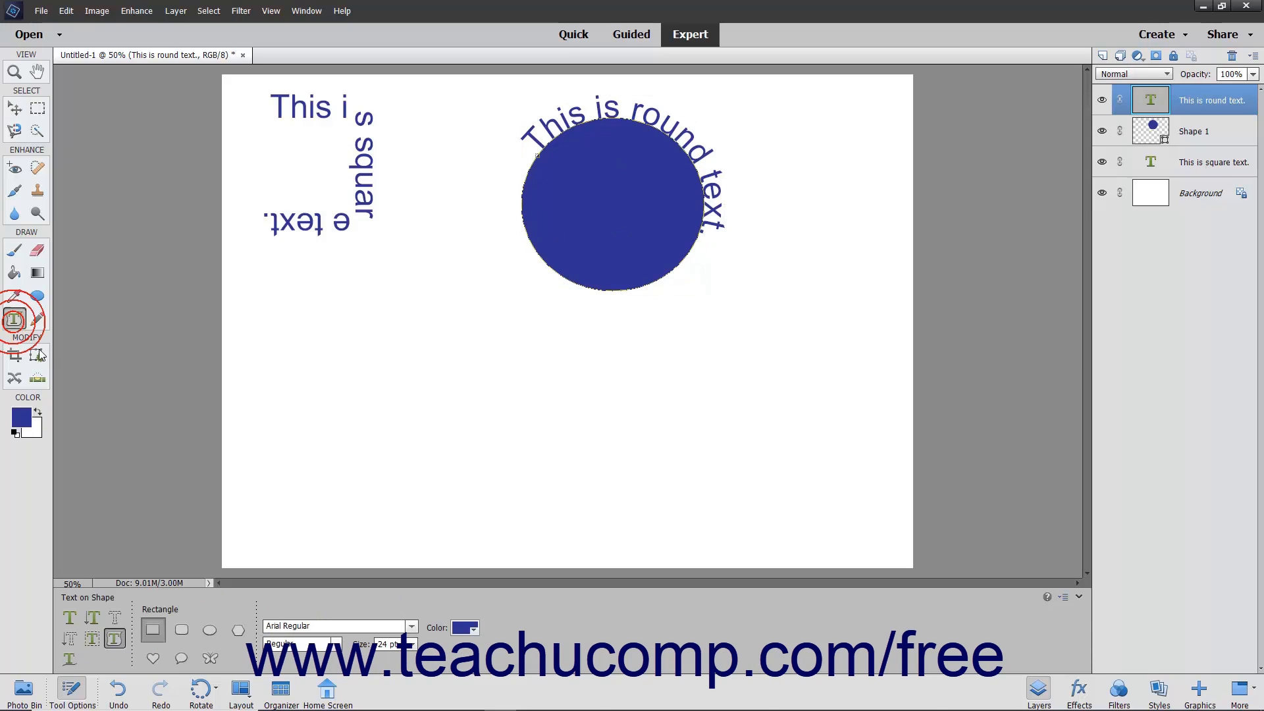
{"action": "left_click", "coordinate": [153, 658]}
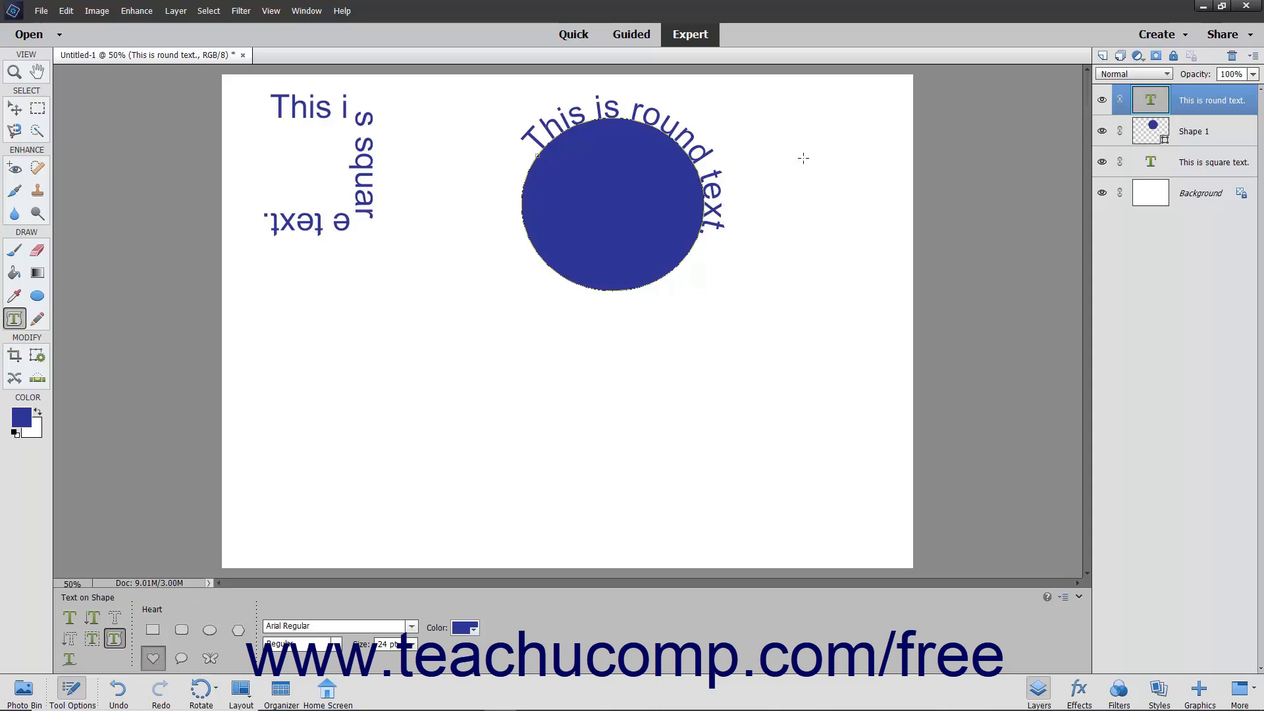
{"action": "left_click_drag", "start_coordinate": [795, 152], "coordinate": [903, 273]}
{"action": "left_click", "coordinate": [801, 165]}
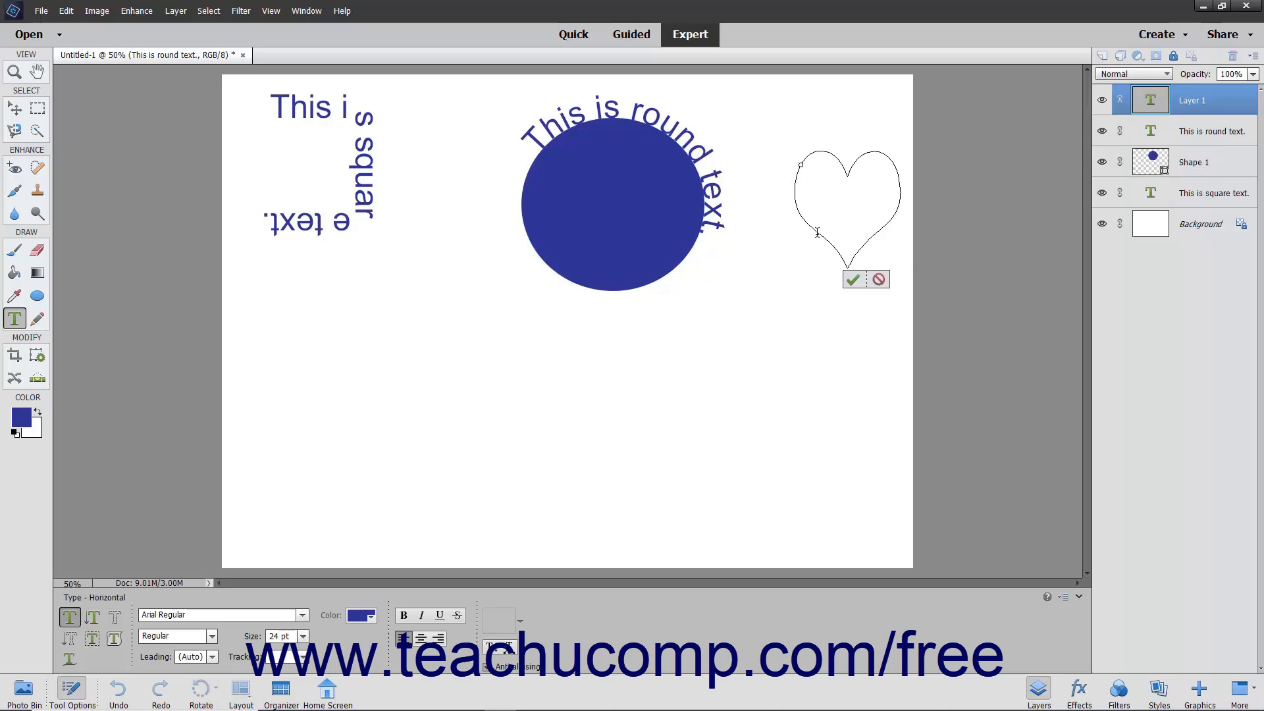
{"action": "type", "text": "This is a"}
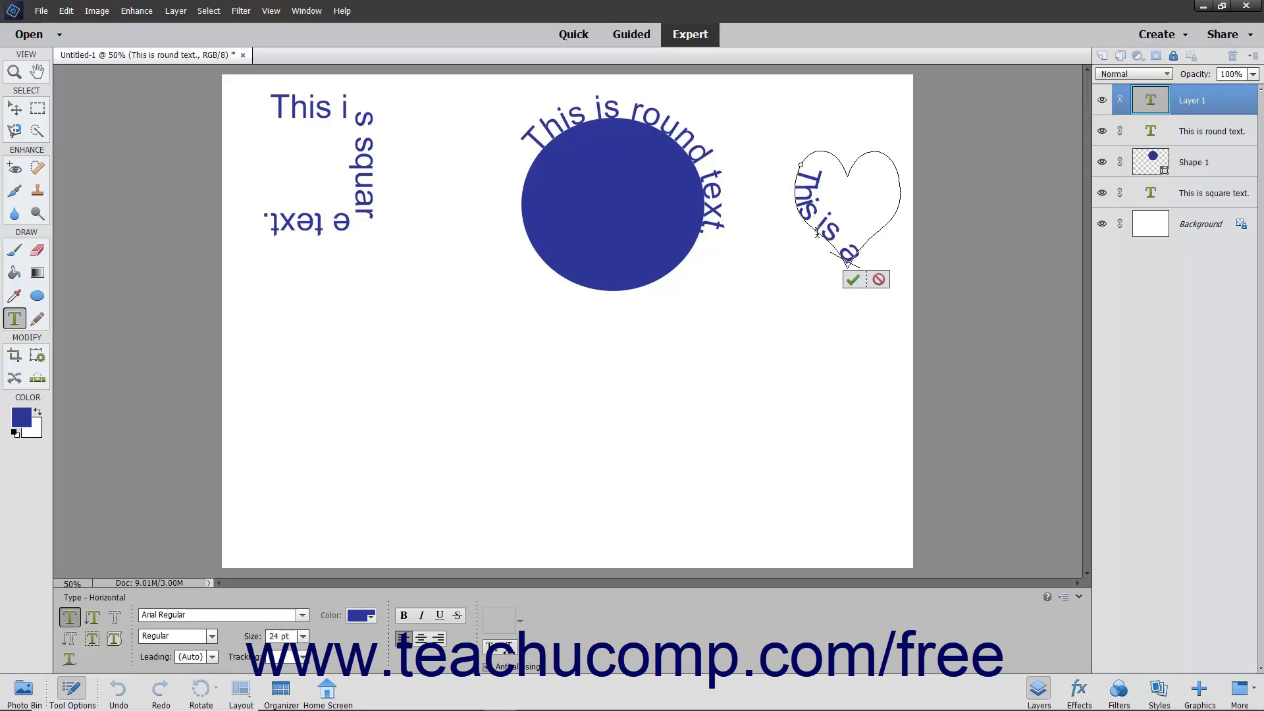
{"action": "type", "text": " heart."}
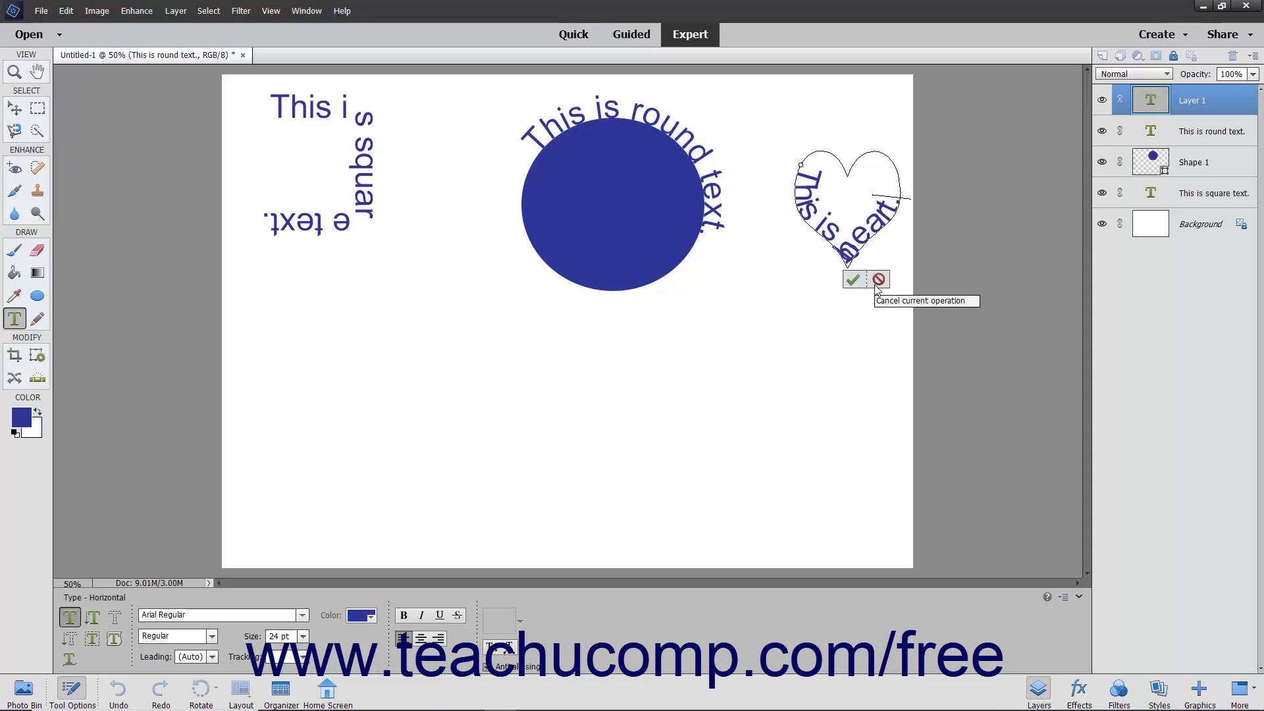
{"action": "left_click", "coordinate": [853, 279]}
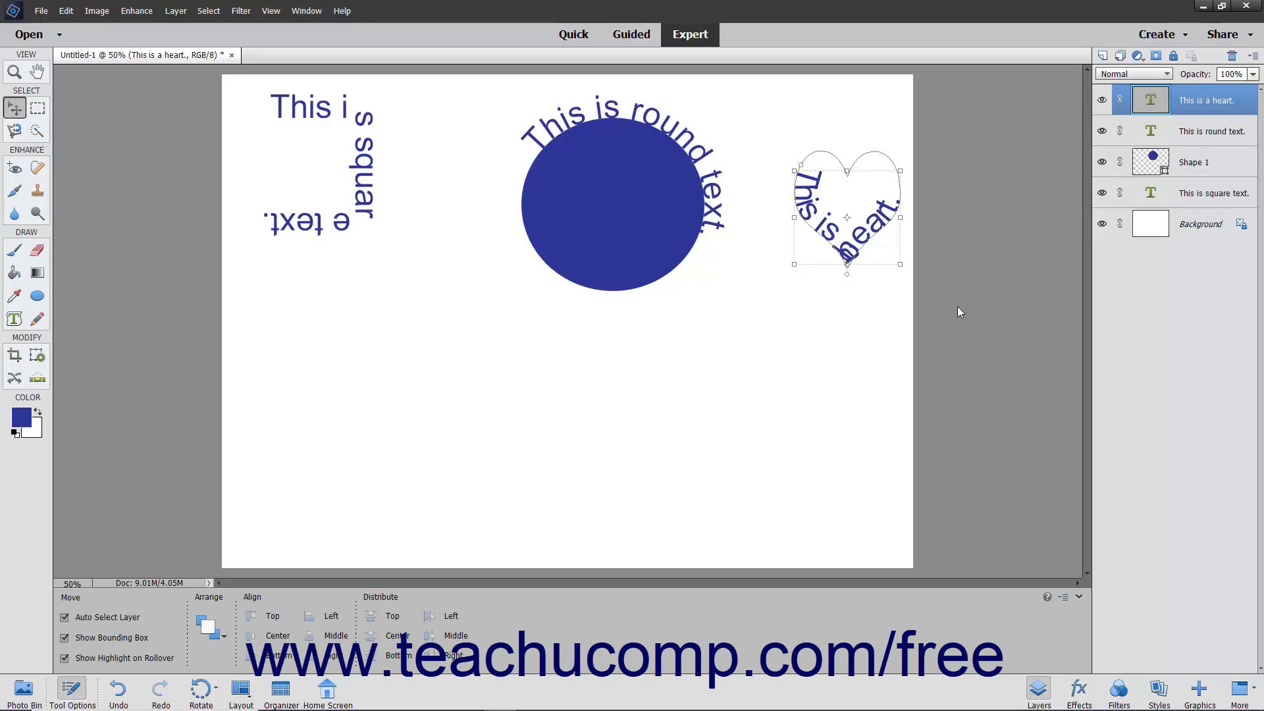
Step: Draw a wavy freehand path across the lower part of the canvas with the Text on Path tool and commit it
{"action": "left_click", "coordinate": [14, 319]}
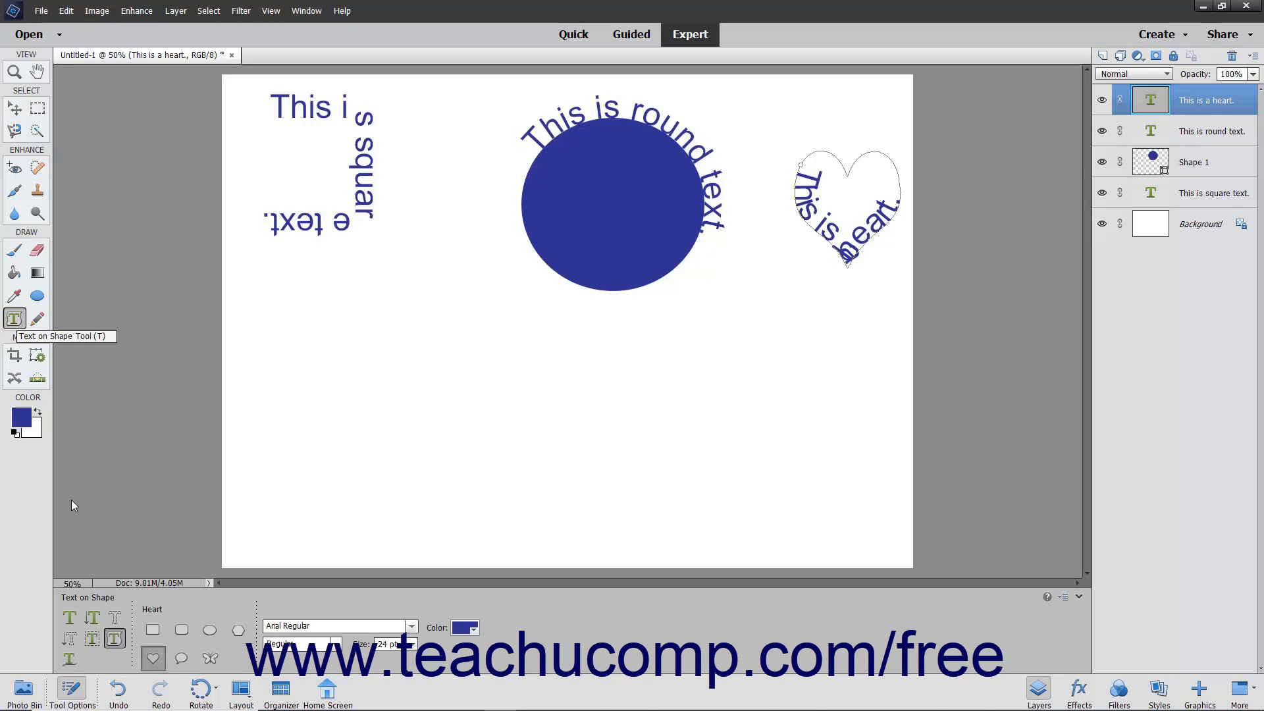
{"action": "left_click", "coordinate": [70, 659]}
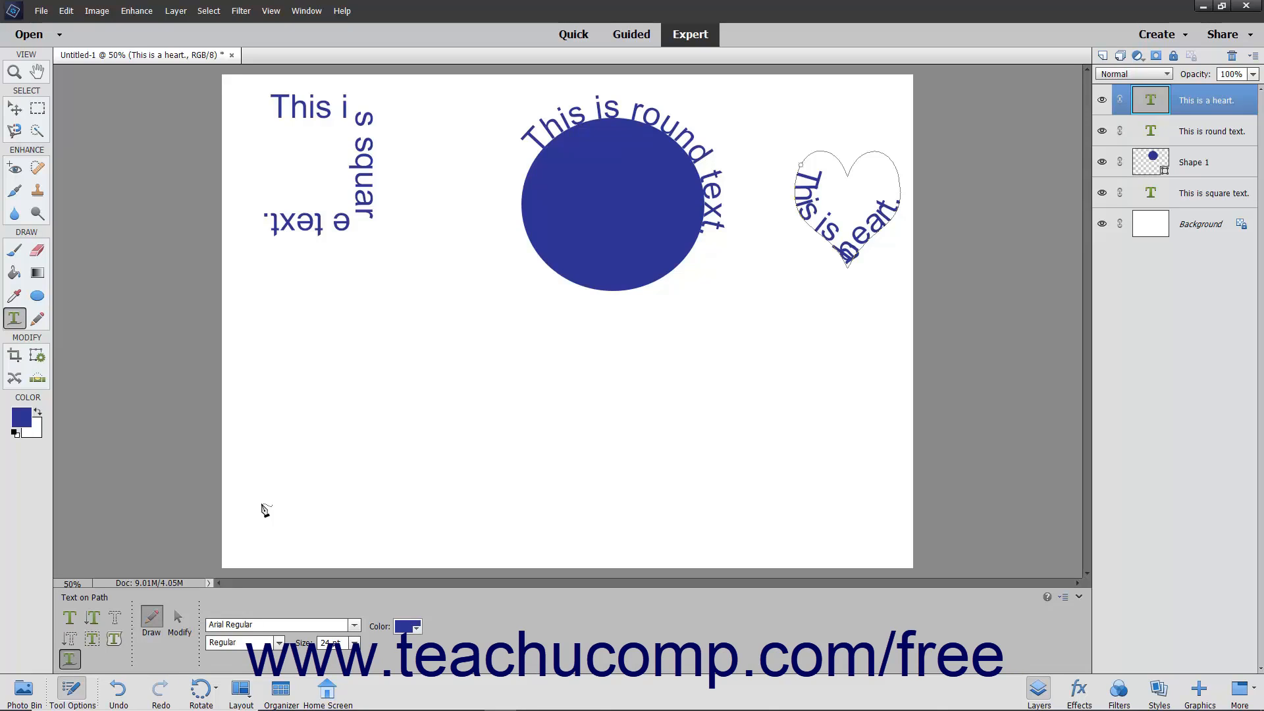
{"action": "mouse_move", "coordinate": [261, 502]}
{"action": "left_mouse_down"}
{"action": "mouse_move", "coordinate": [347, 434]}
{"action": "mouse_move", "coordinate": [459, 432]}
{"action": "mouse_move", "coordinate": [634, 483]}
{"action": "mouse_move", "coordinate": [750, 431]}
{"action": "left_mouse_up"}
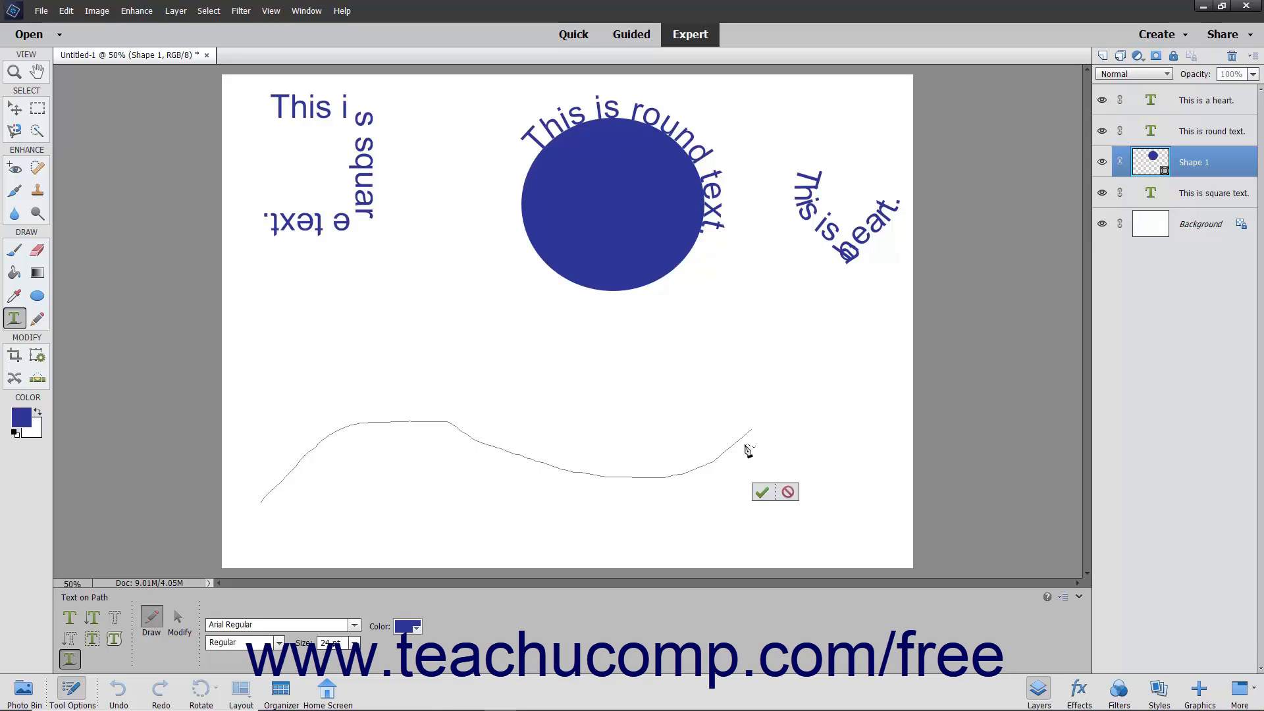
{"action": "left_click", "coordinate": [761, 492]}
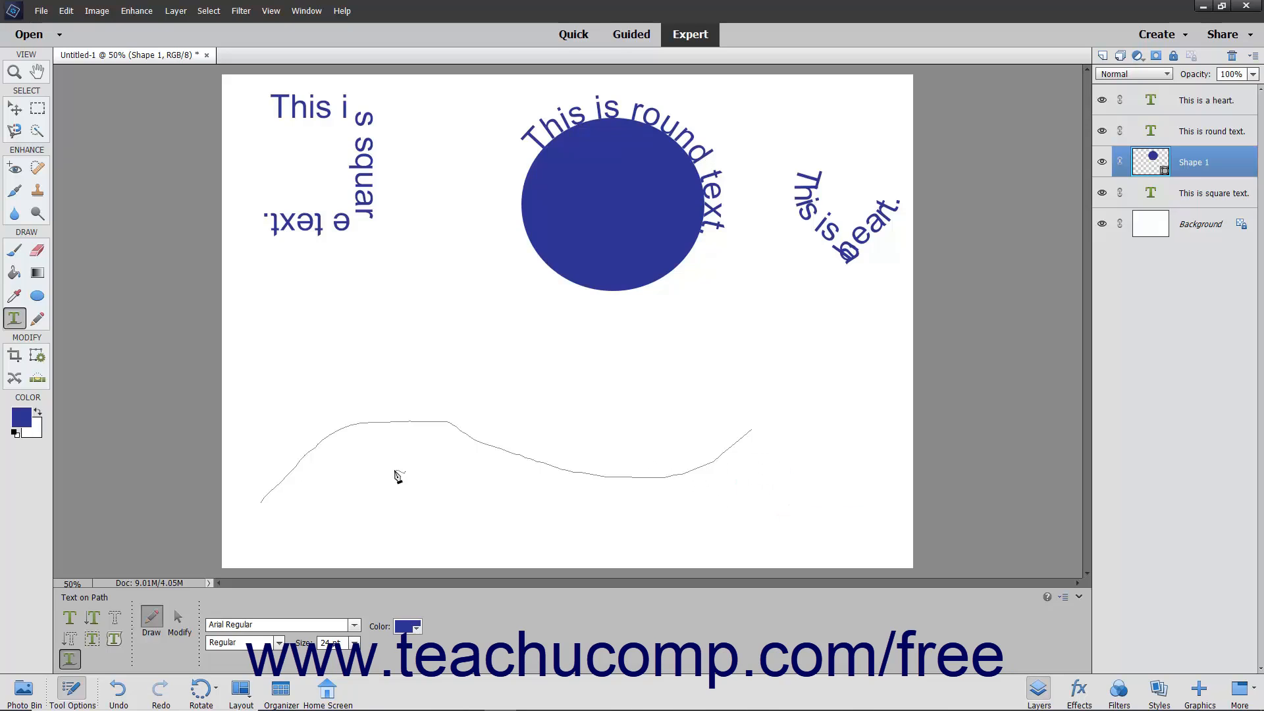
Step: Add the text "This is roller-coaster text I made." along the wavy path, starting near its left end, and commit it
{"action": "left_click", "coordinate": [278, 491]}
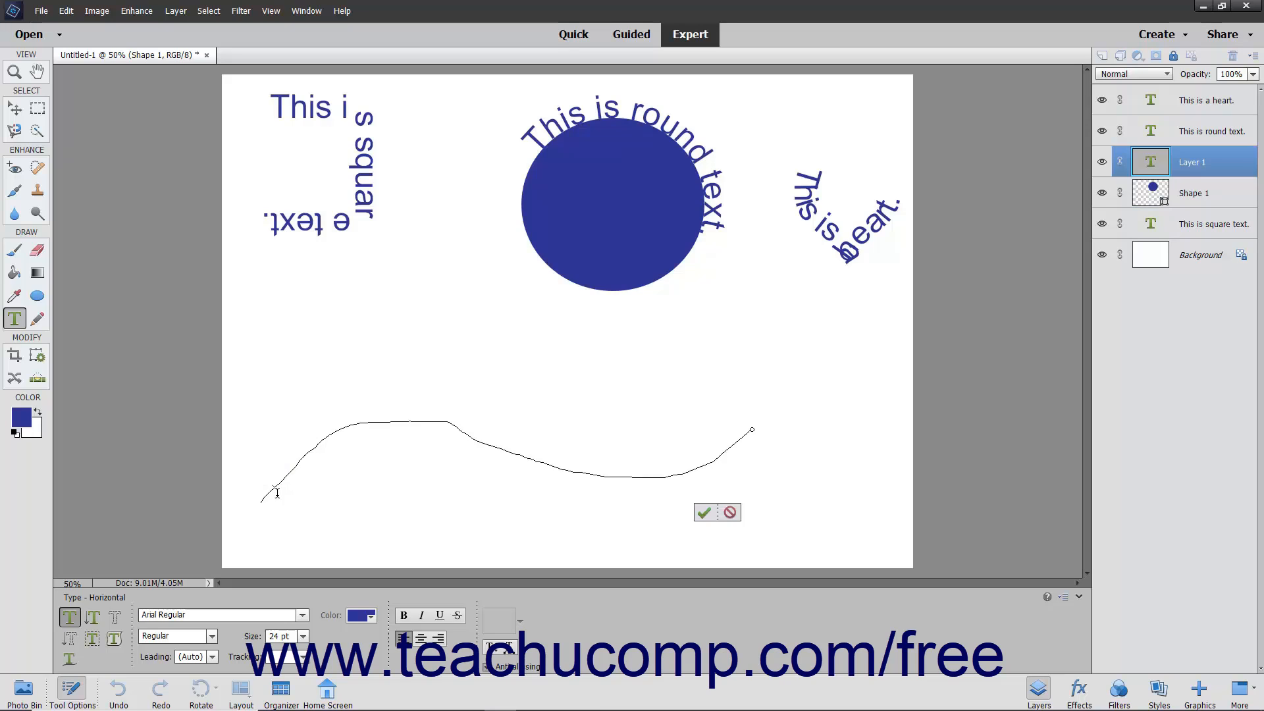
{"action": "type", "text": "This i"}
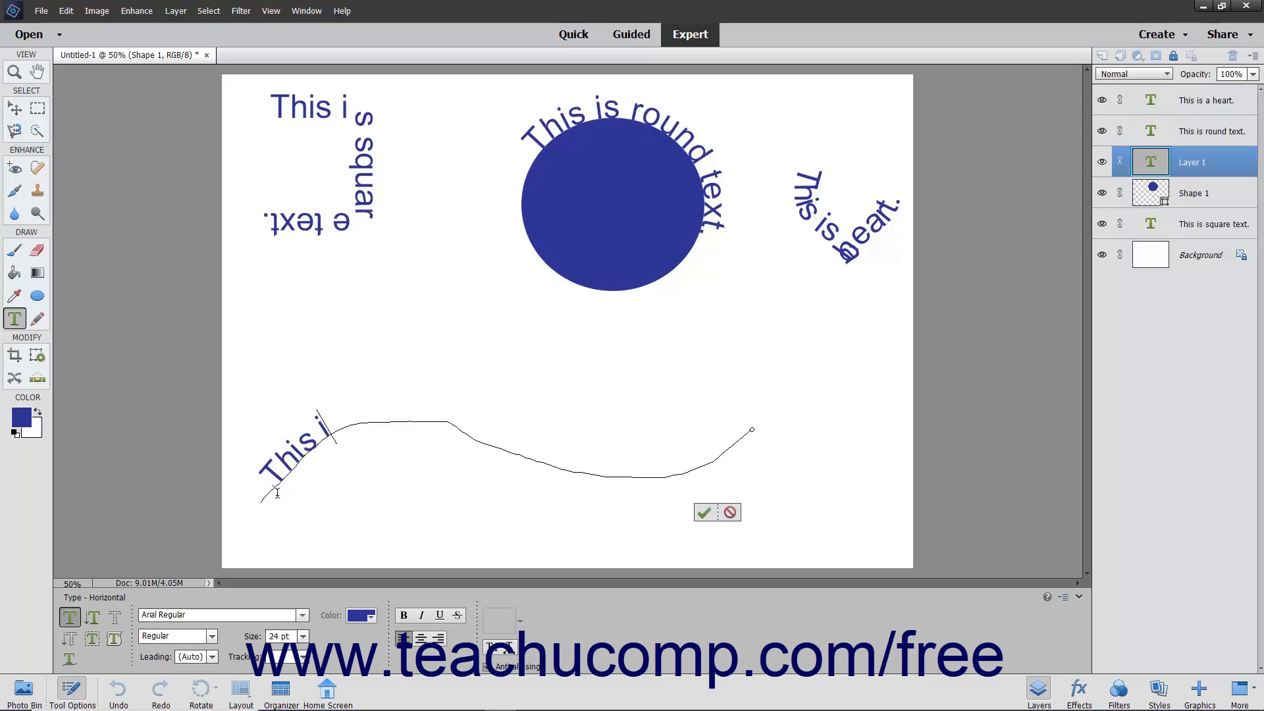
{"action": "type", "text": "s roller-co"}
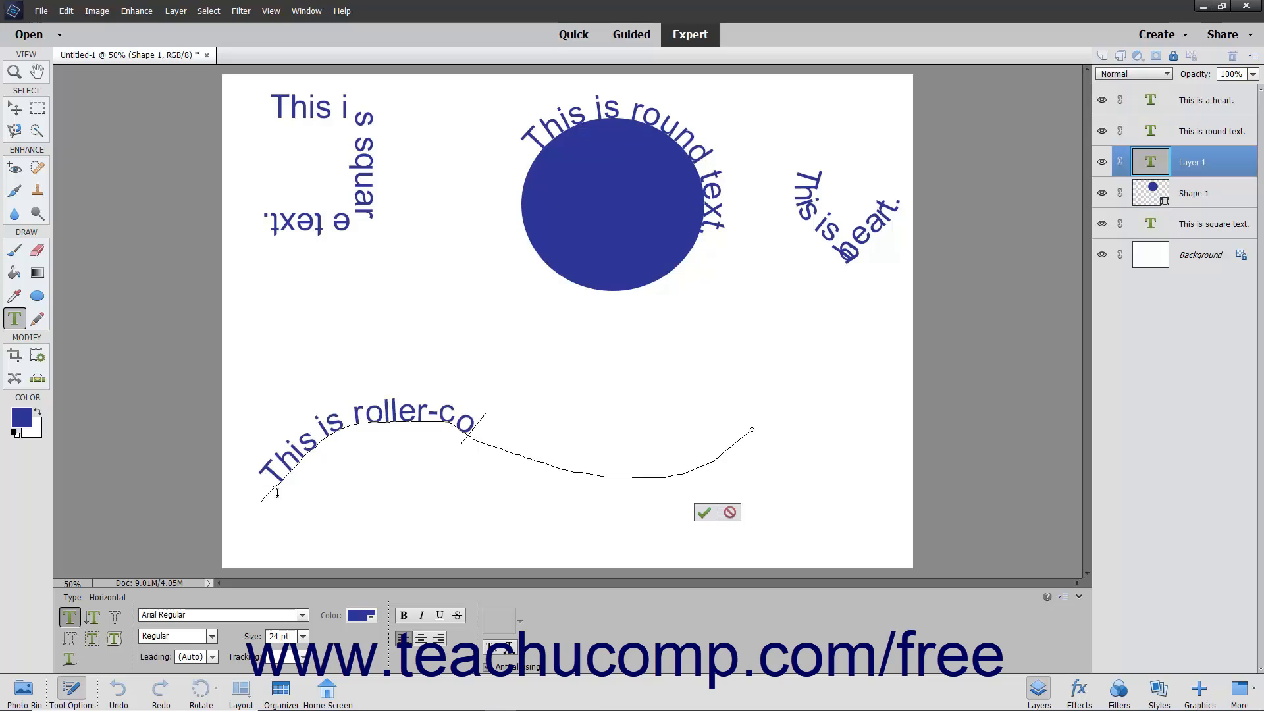
{"action": "type", "text": "aster text I made."}
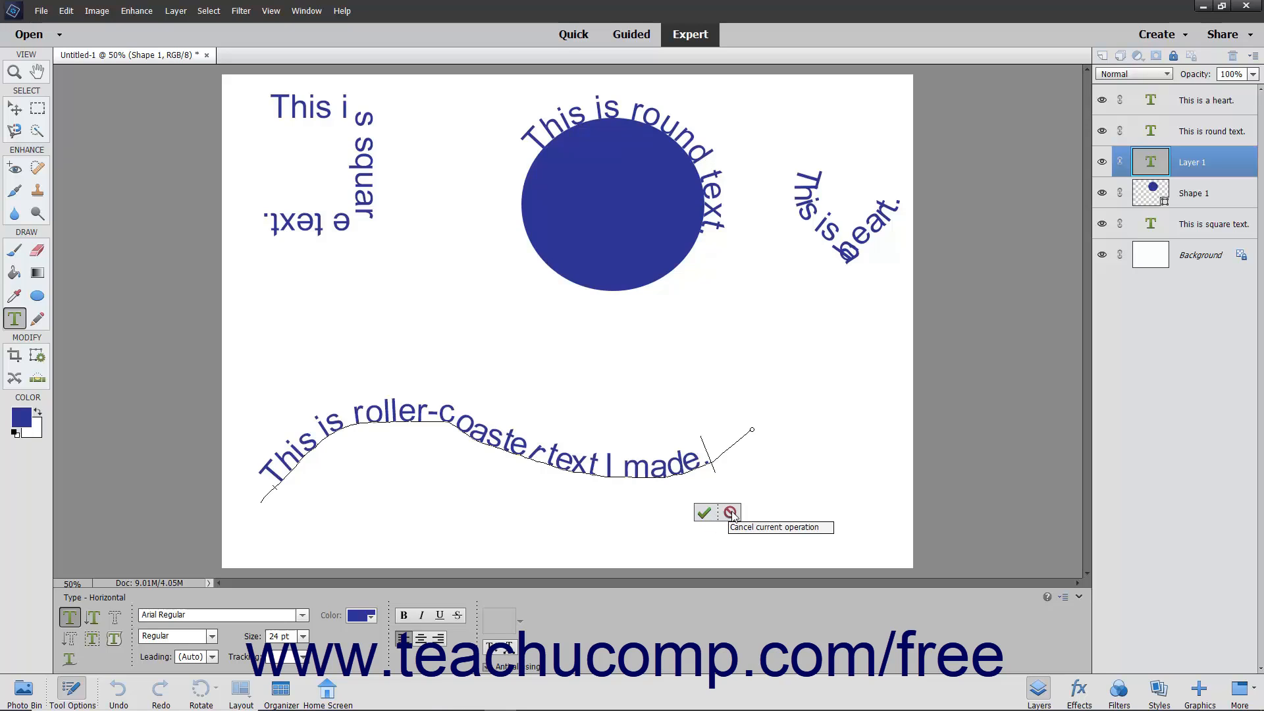
{"action": "left_click", "coordinate": [704, 513]}
{"action": "key", "text": "v"}
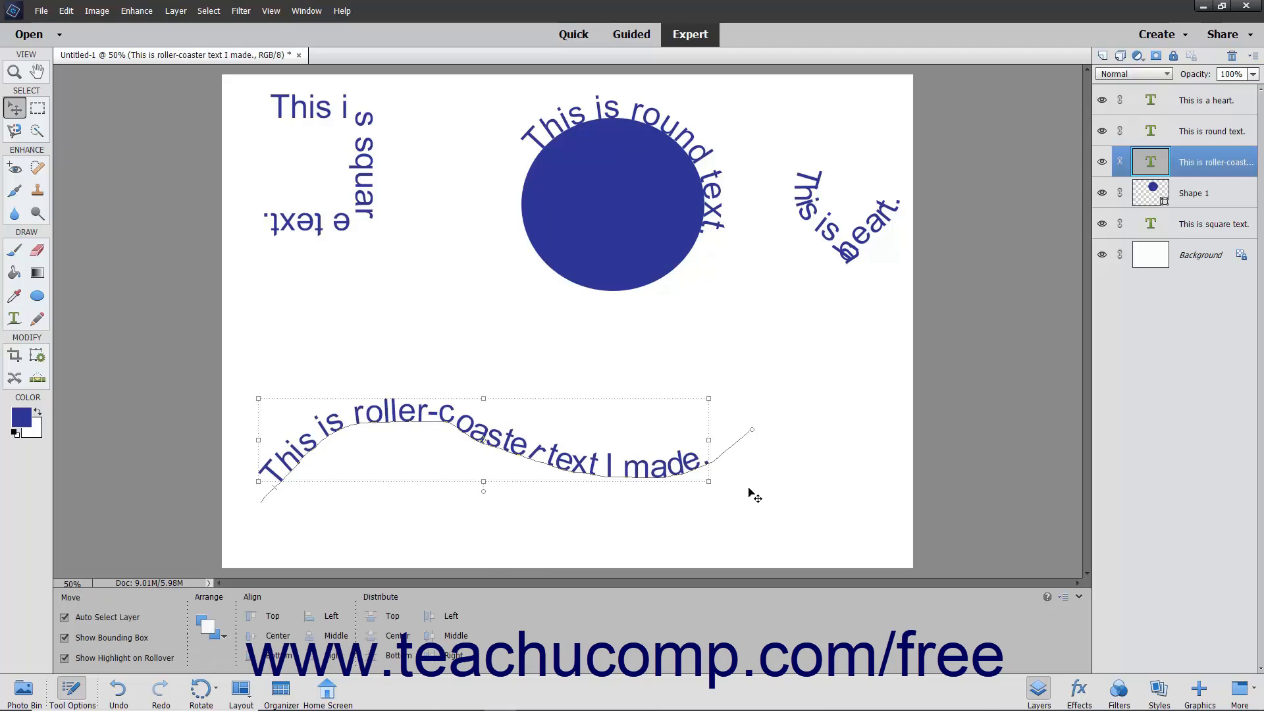